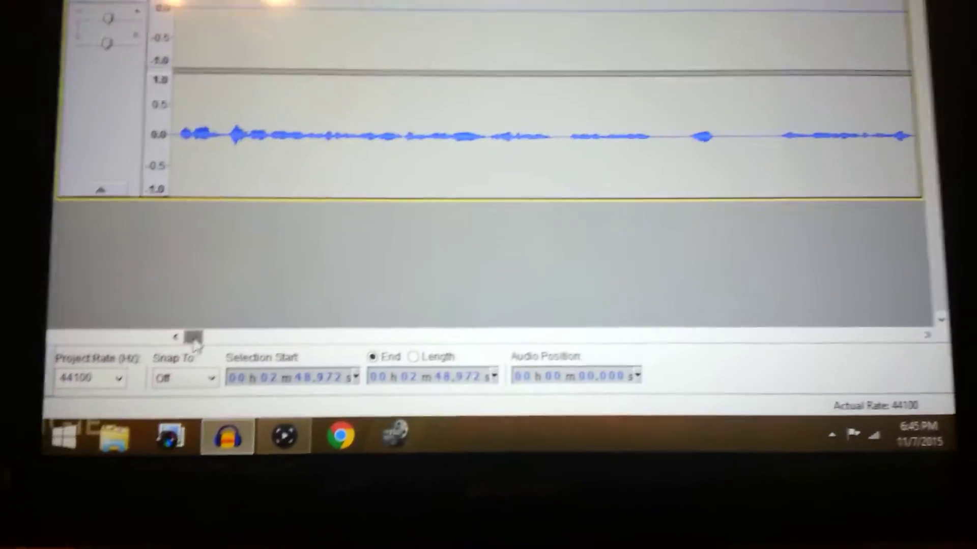
pyautogui.moveTo(194, 339); pyautogui.dragTo(267, 340)
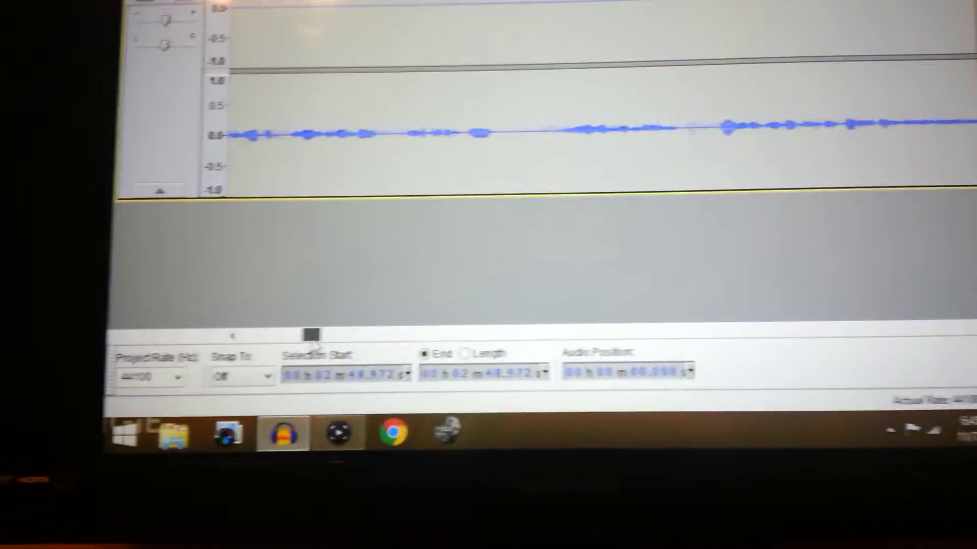
pyautogui.moveTo(348, 354); pyautogui.dragTo(472, 371)
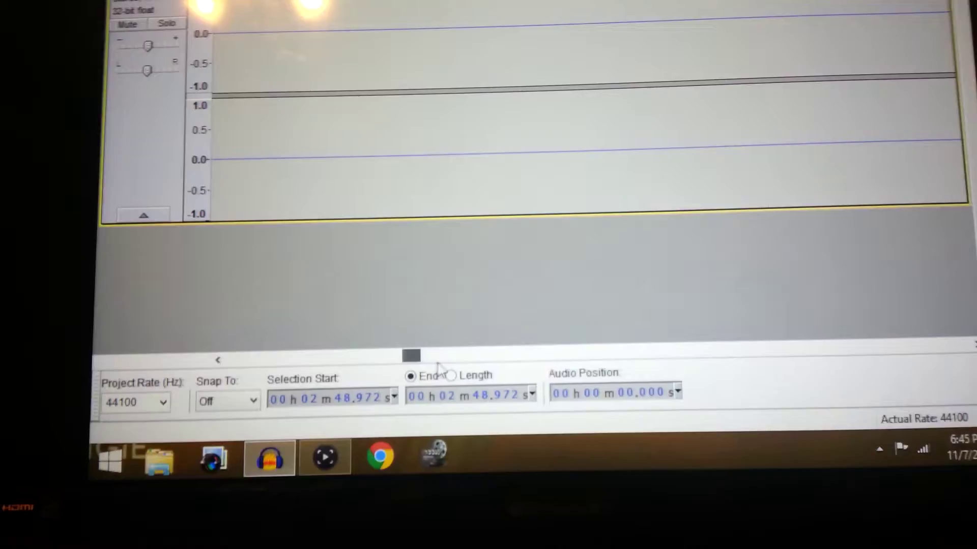
pyautogui.moveTo(472, 370); pyautogui.dragTo(850, 362)
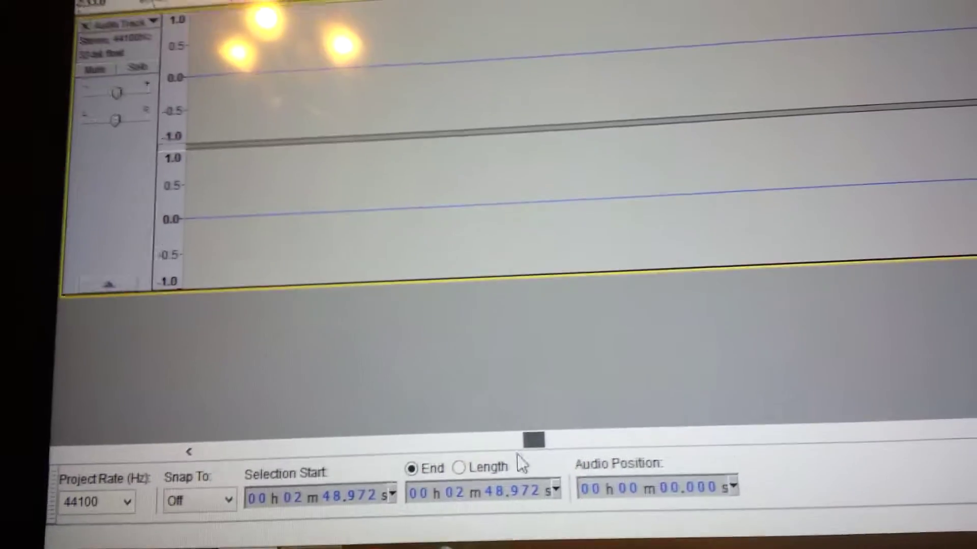
# Page through earlier and later sections of the track where the speech waveform appears.
pyautogui.click(441, 460)
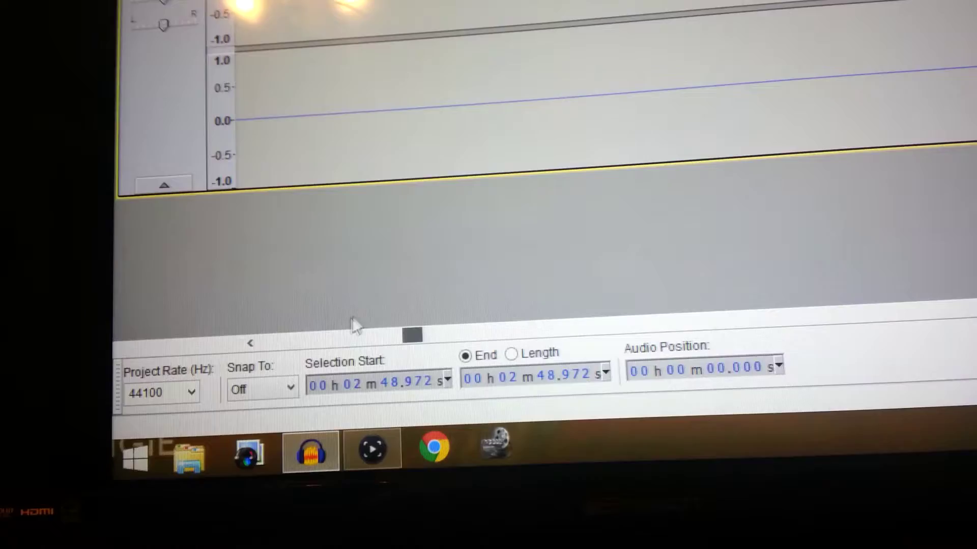
pyautogui.click(374, 330)
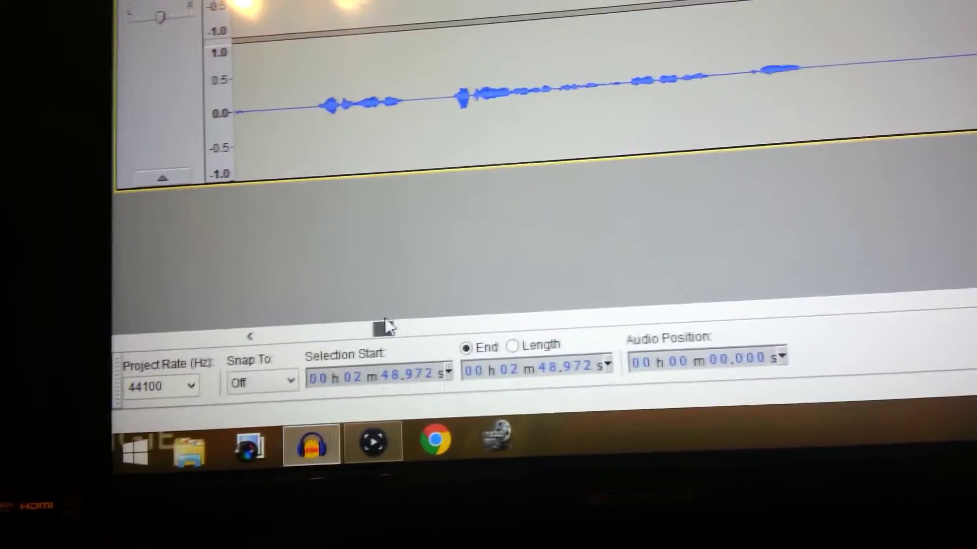
pyautogui.click(388, 325)
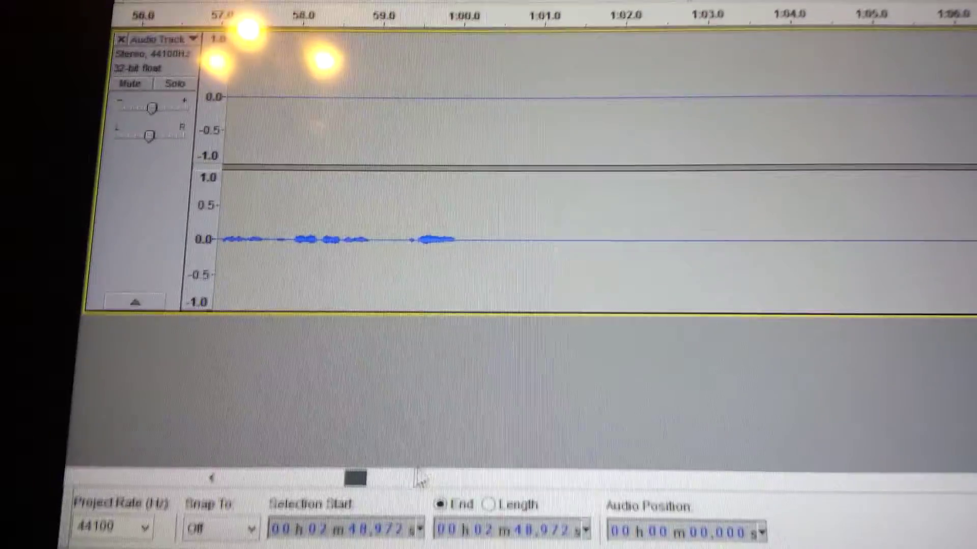
pyautogui.click(488, 471)
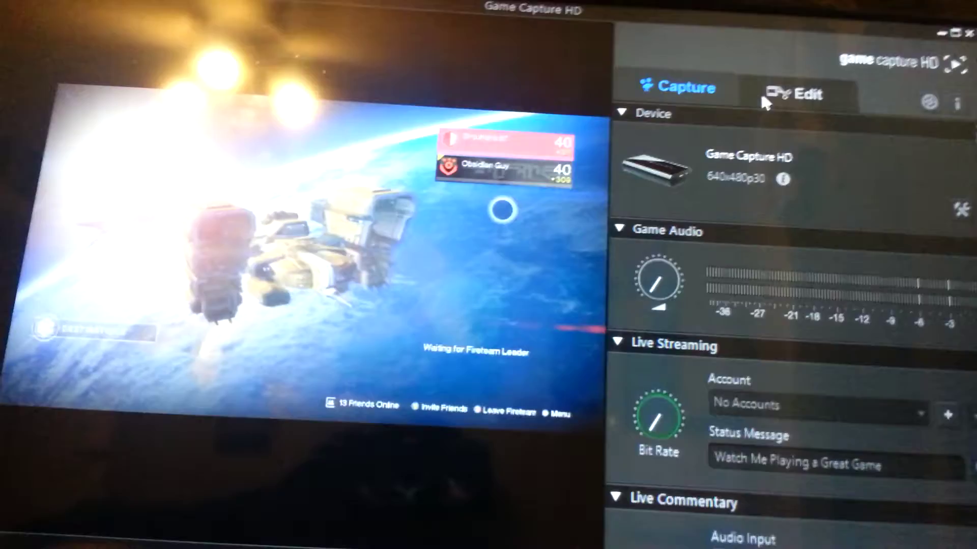
# Open the Edit view with the 9:12 'My Great Capture' clip on the timeline.
pyautogui.click(779, 109)
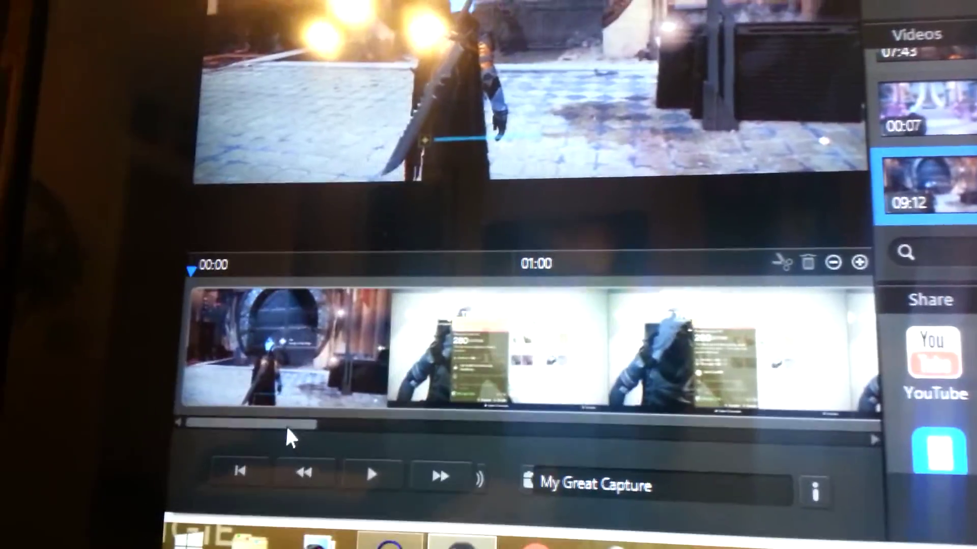
pyautogui.moveTo(254, 392); pyautogui.dragTo(330, 387)
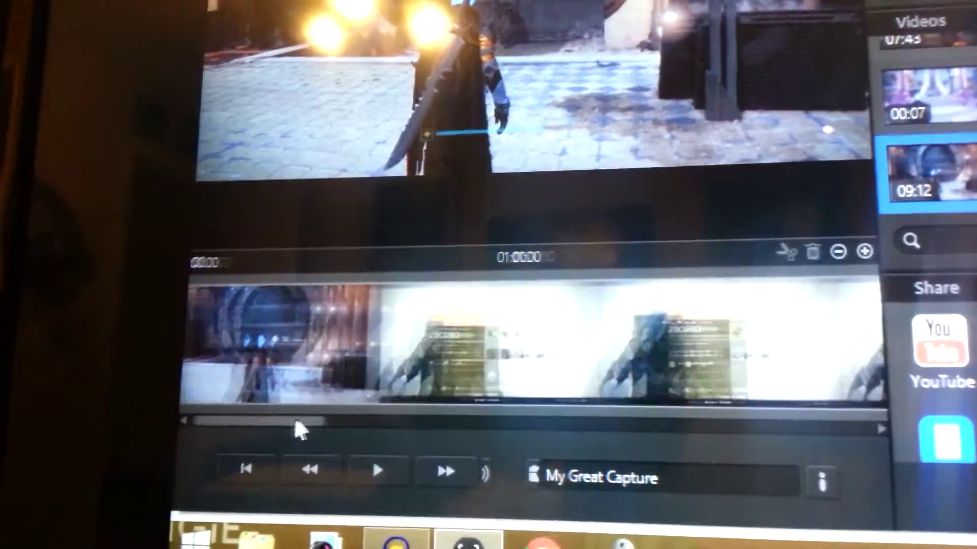
pyautogui.moveTo(339, 445); pyautogui.dragTo(402, 434)
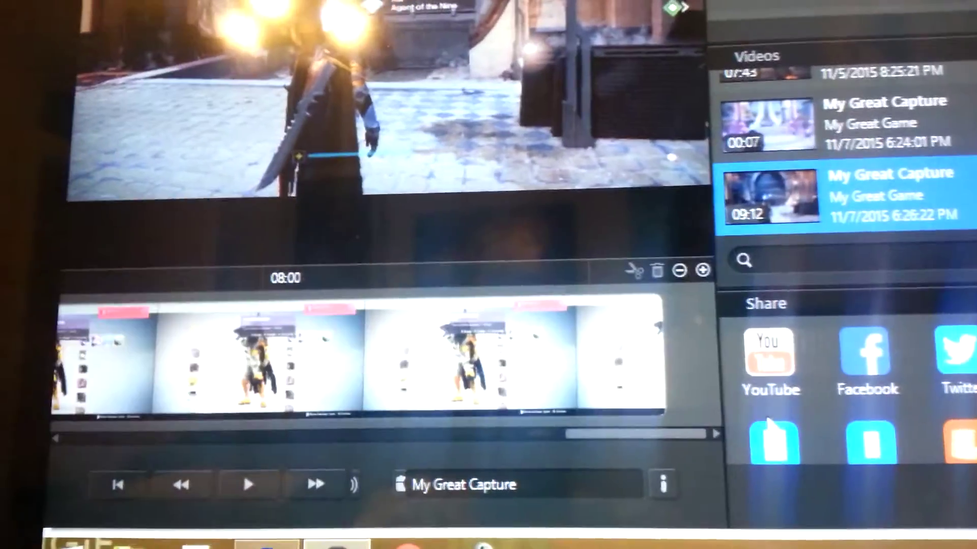